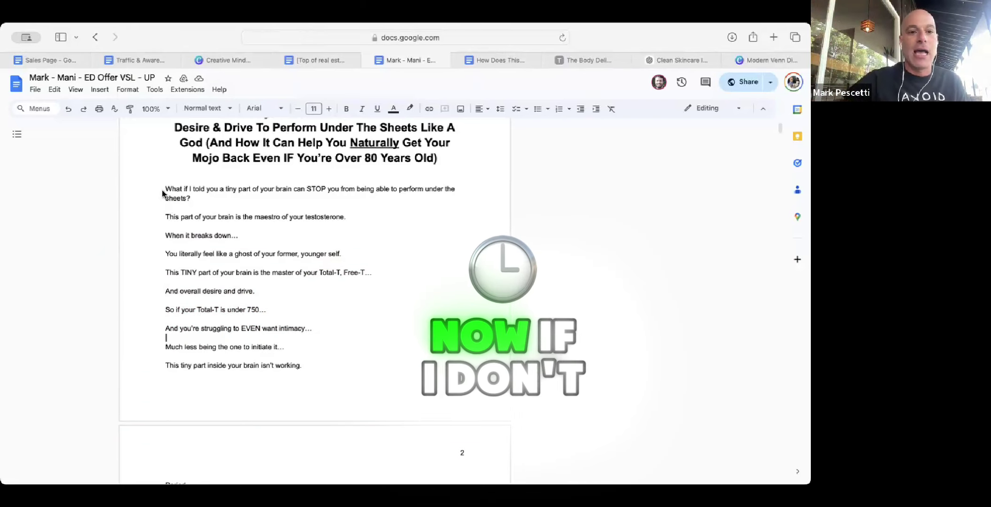
# - Repeatedly mark and unmark the whole opening pituitary lead passage while reviewing it
pyautogui.moveTo(165, 190); pyautogui.dragTo(362, 370)
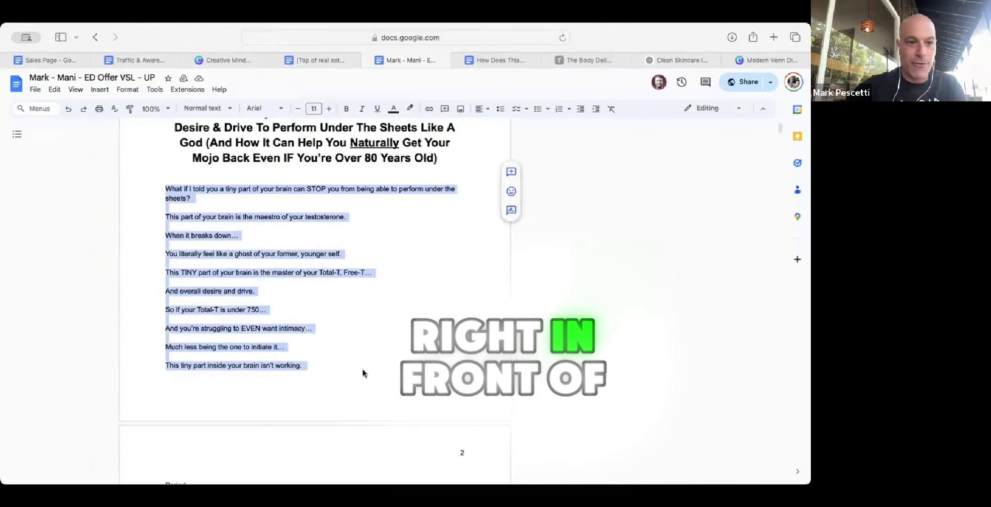
pyautogui.click(211, 228)
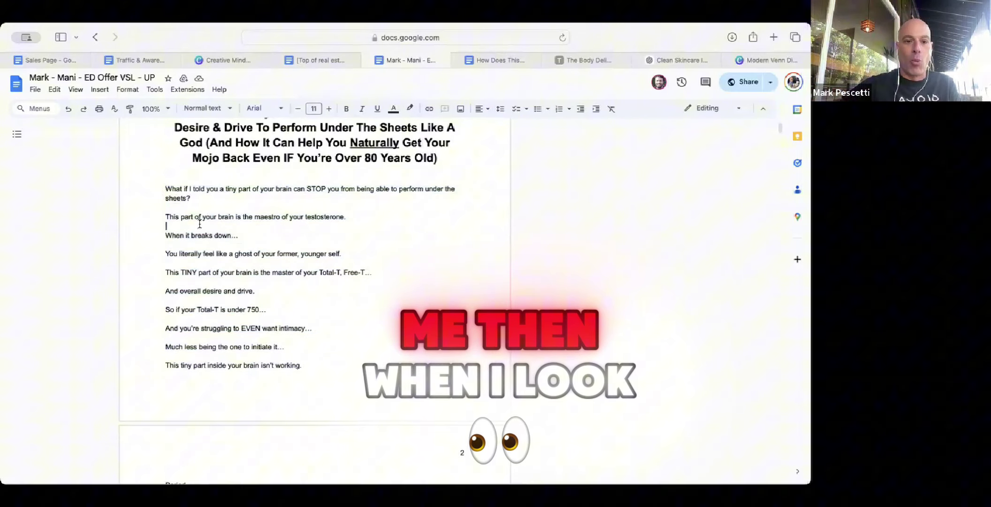
pyautogui.moveTo(163, 188); pyautogui.dragTo(371, 364)
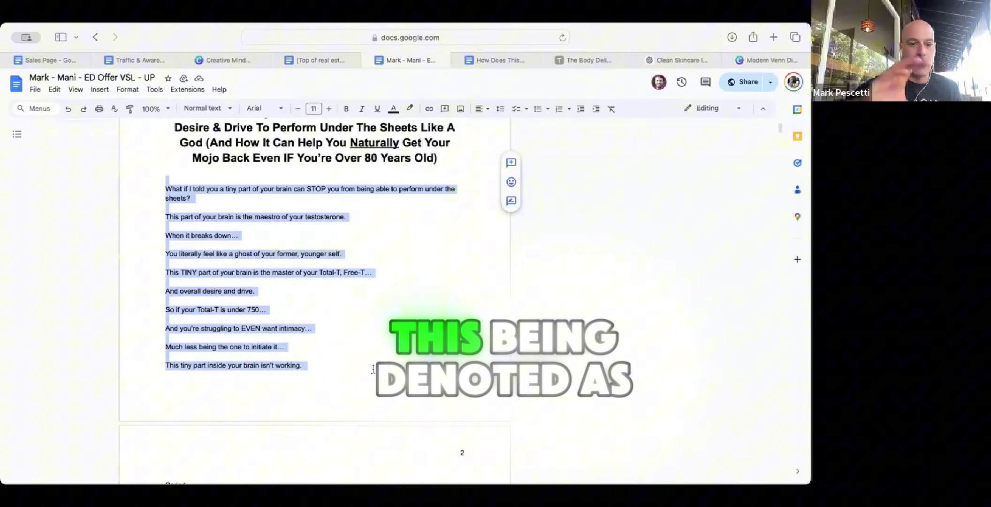
pyautogui.scroll(-3, 372, 364)
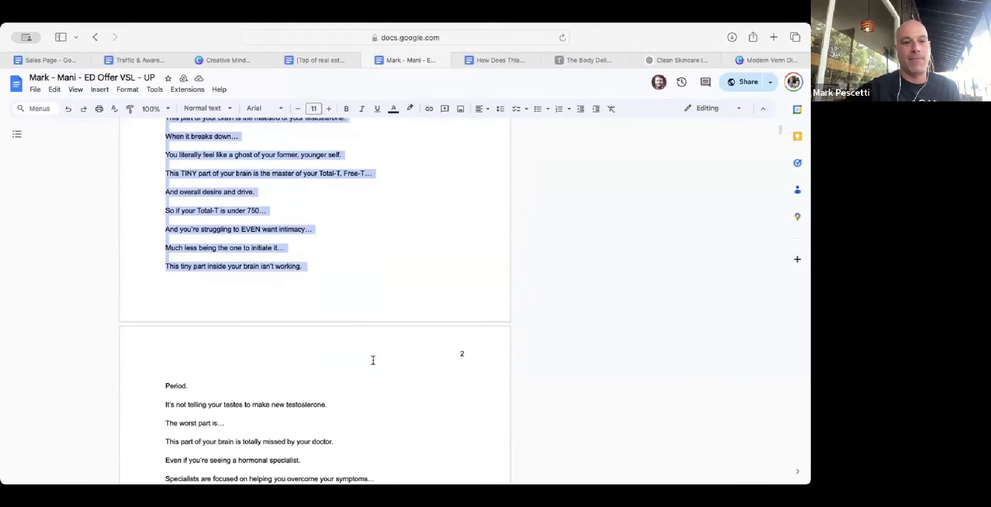
pyautogui.scroll(1, 373, 360)
pyautogui.scroll(1, 372, 359)
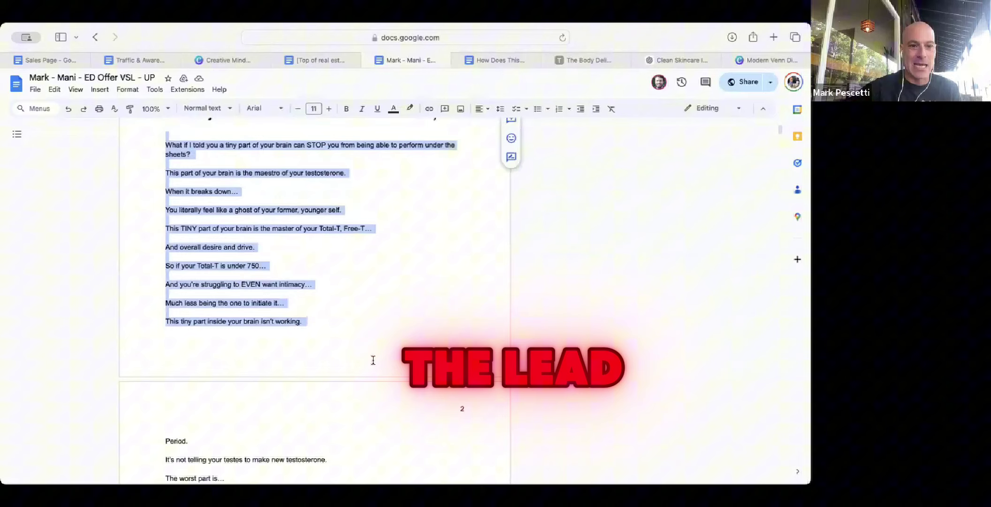
pyautogui.scroll(1, 373, 360)
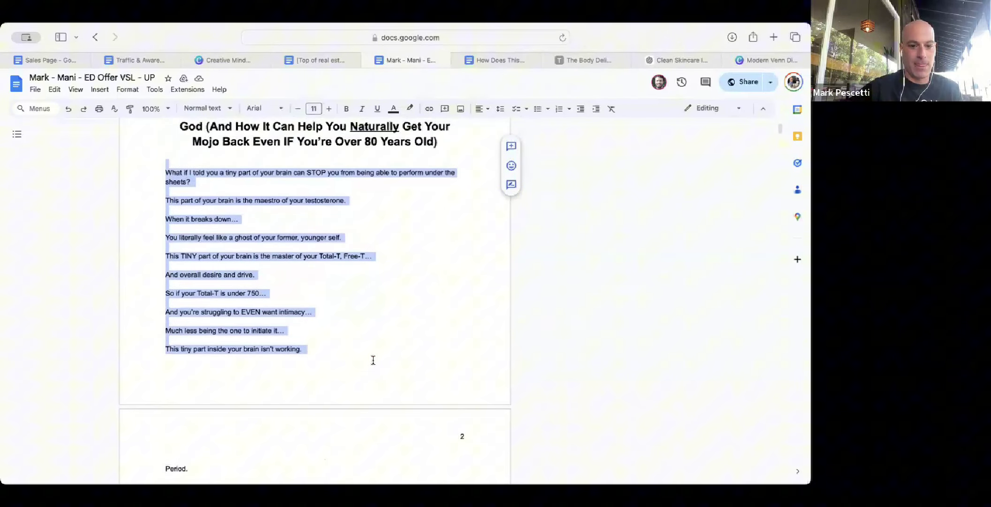
pyautogui.click(282, 285)
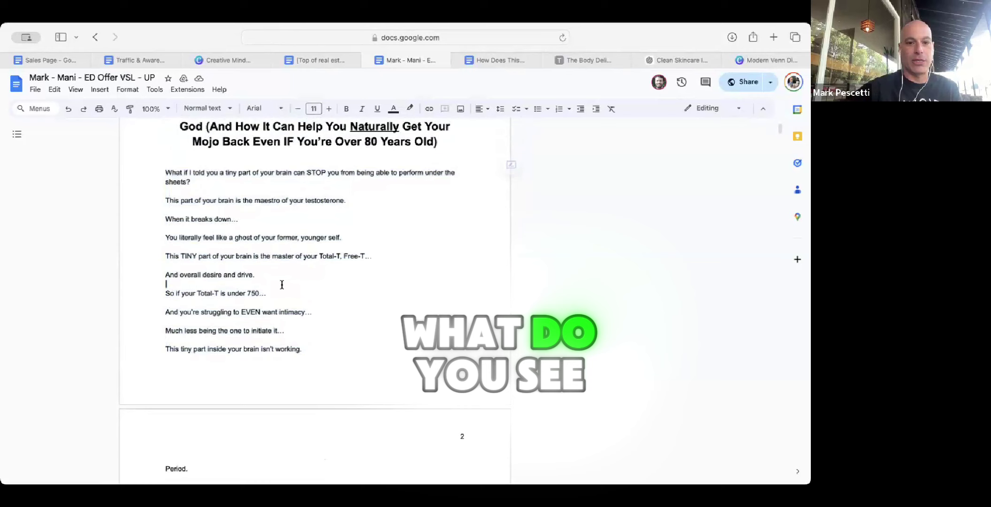
pyautogui.moveTo(165, 172); pyautogui.dragTo(363, 370)
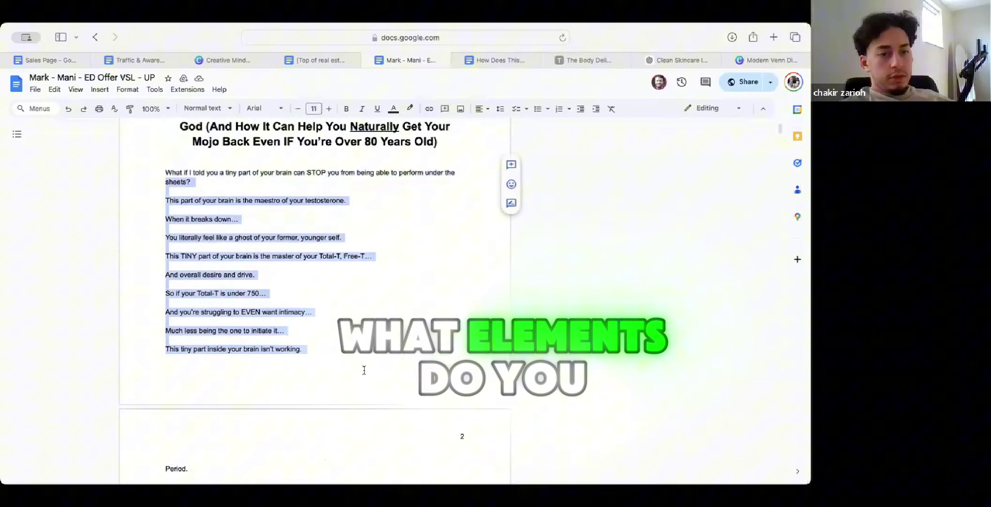
pyautogui.click(316, 284)
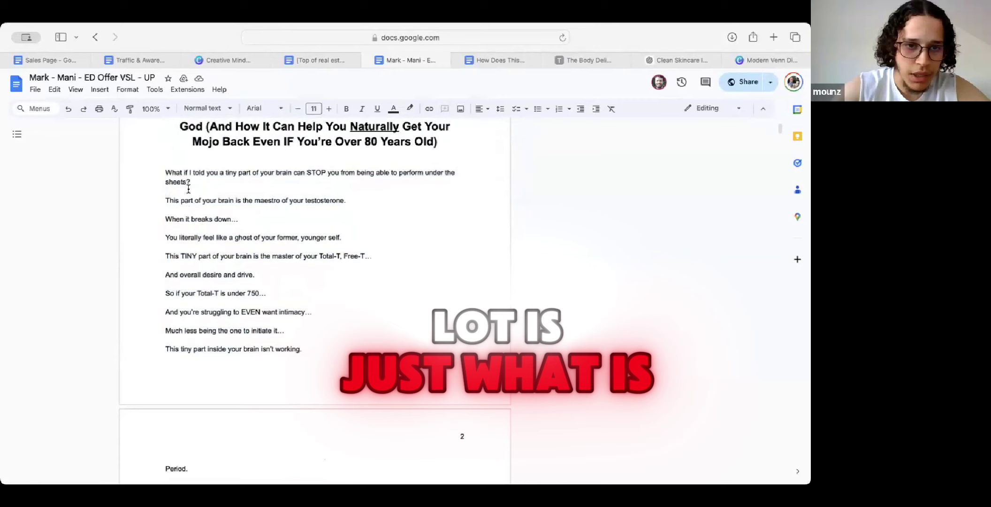
# - Highlight the 'Total-T under 750' line, then single out its 750 figure
pyautogui.moveTo(164, 293); pyautogui.dragTo(379, 290)
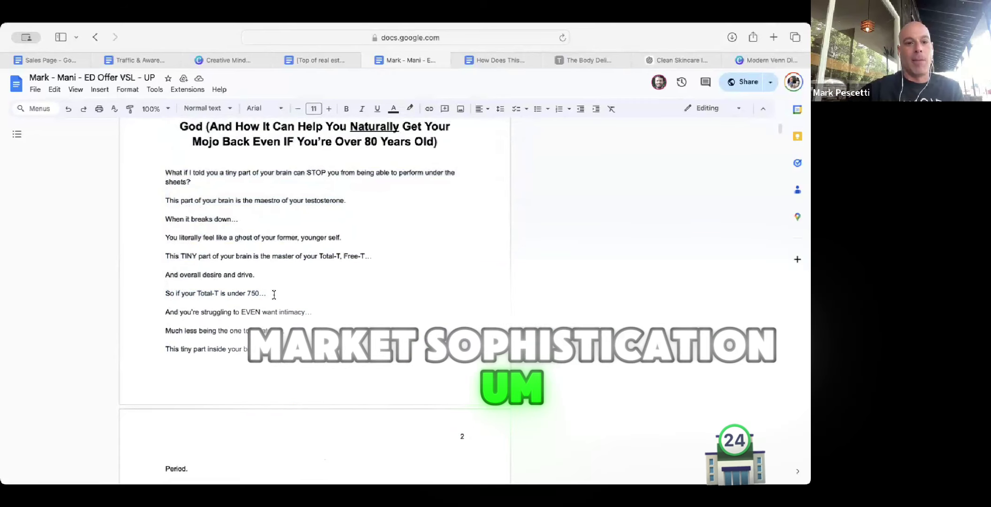
pyautogui.moveTo(271, 292); pyautogui.dragTo(161, 292)
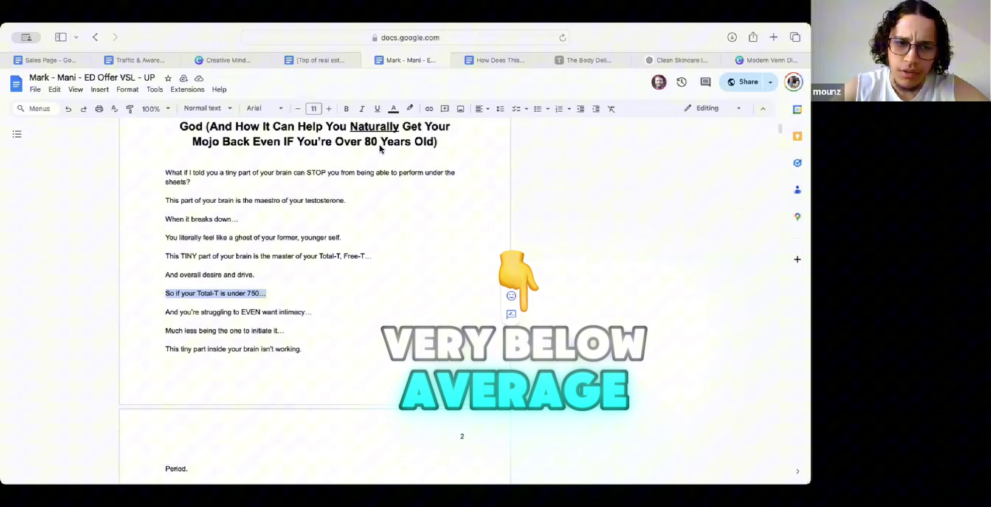
pyautogui.click(205, 276)
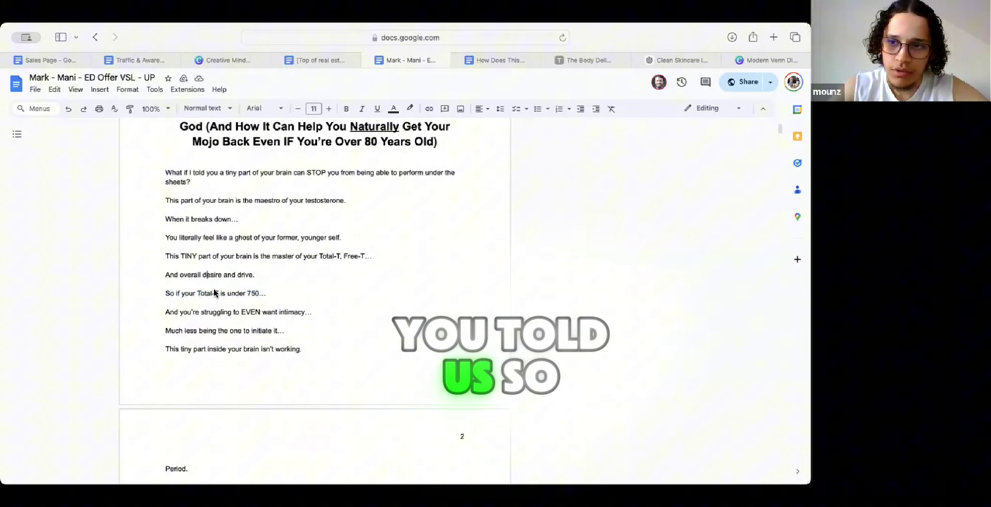
pyautogui.moveTo(166, 294); pyautogui.dragTo(268, 292)
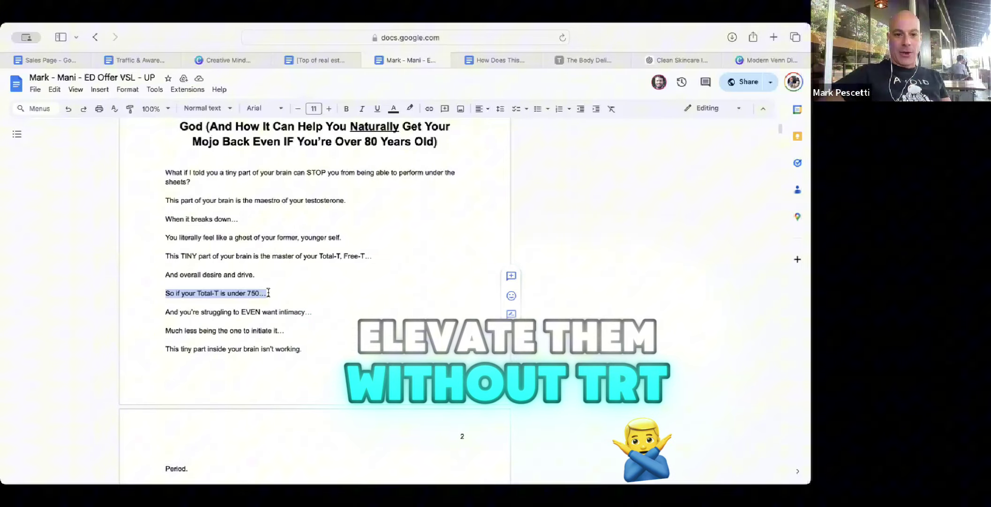
pyautogui.moveTo(268, 293); pyautogui.dragTo(157, 293)
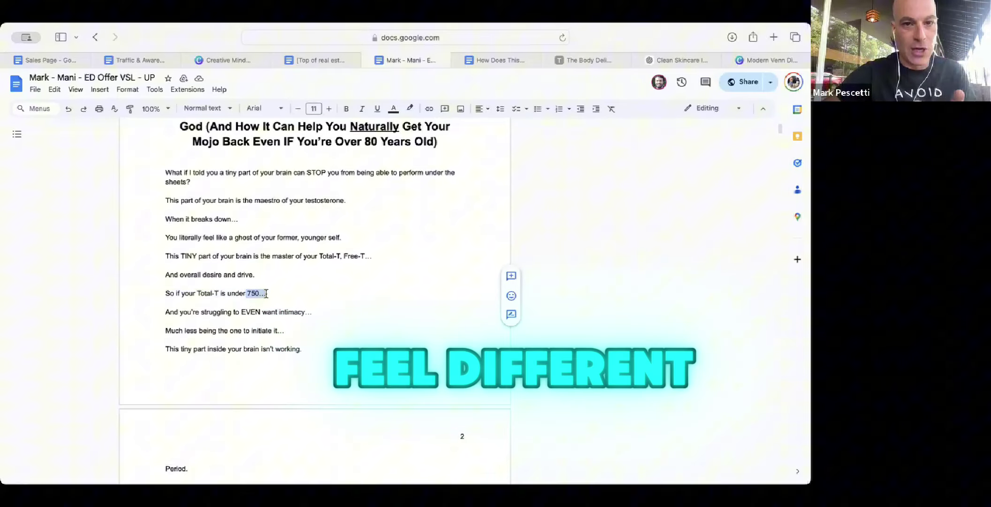
pyautogui.click(267, 293)
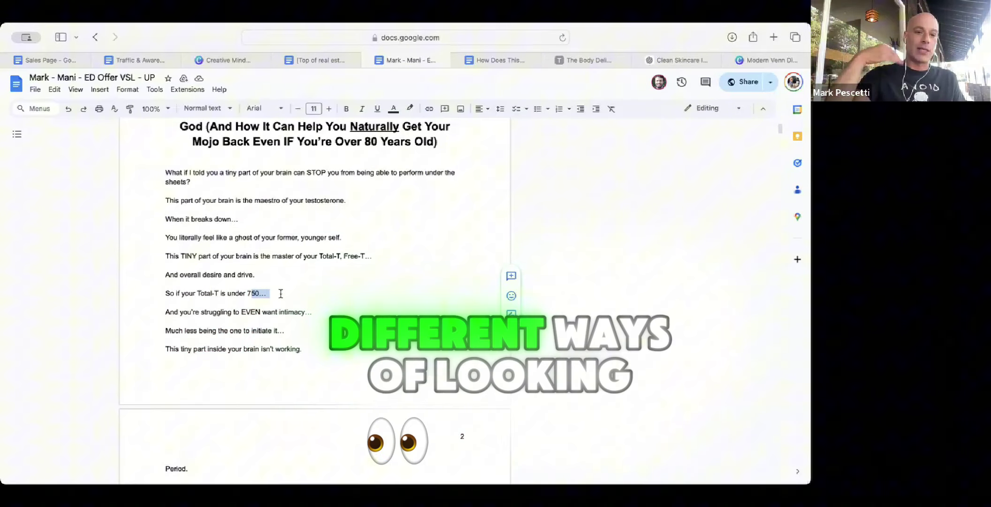
pyautogui.doubleClick(265, 294)
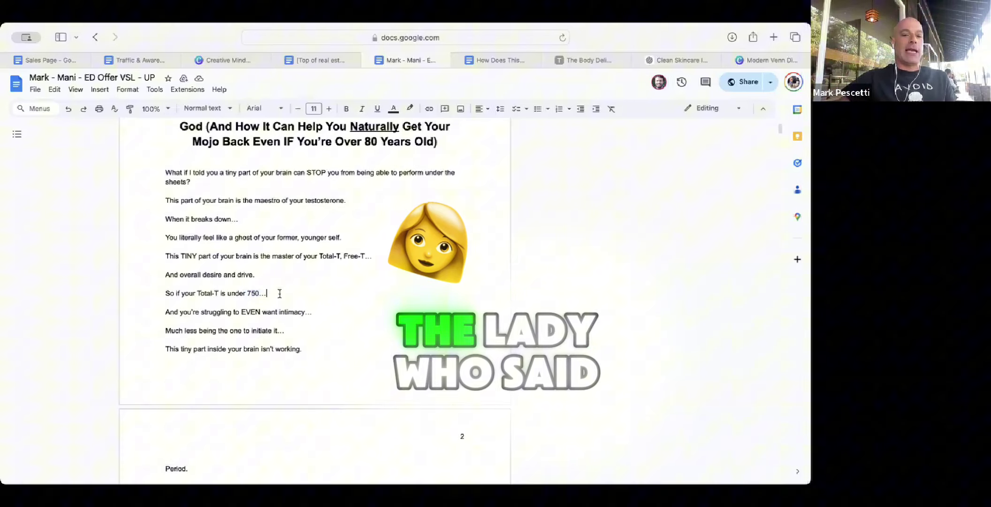
pyautogui.moveTo(280, 293); pyautogui.dragTo(248, 293)
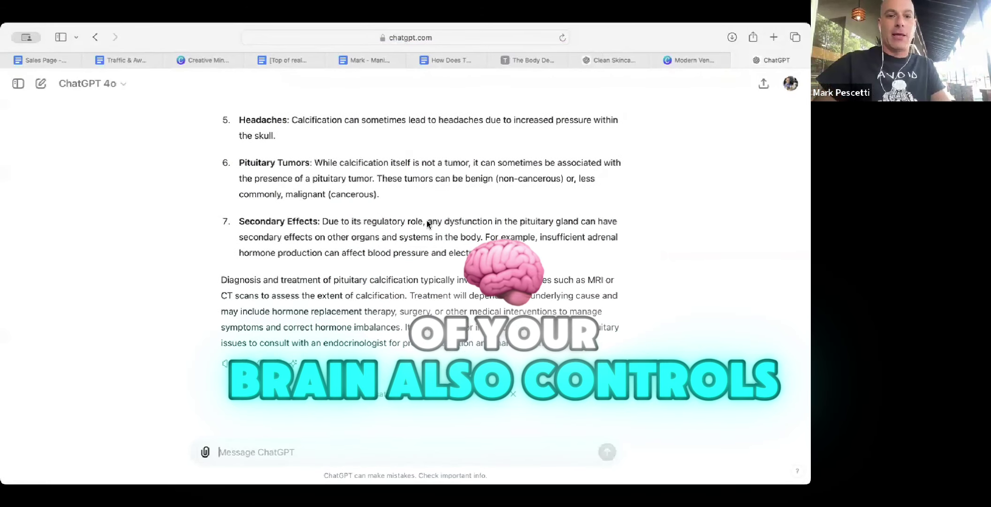
pyautogui.scroll(3, 427, 222)
pyautogui.scroll(3, 414, 200)
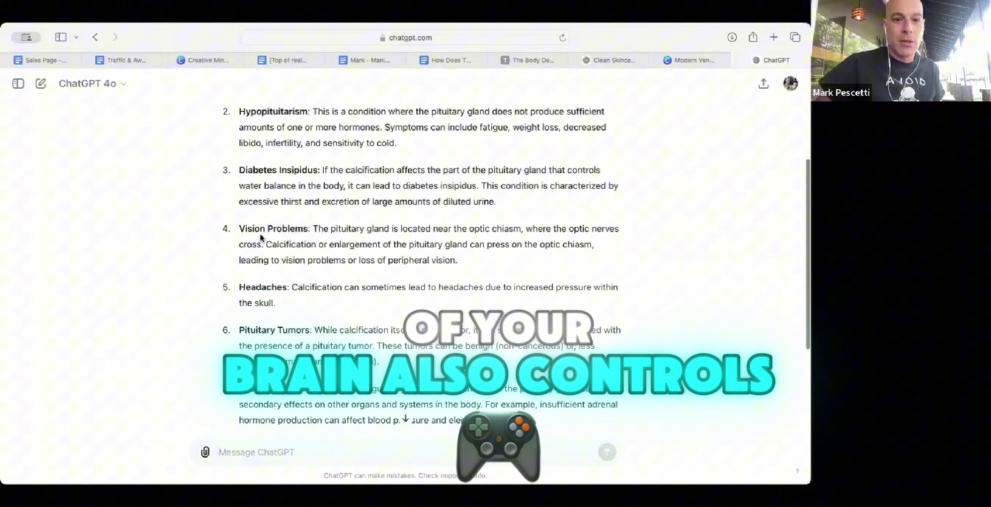
pyautogui.moveTo(239, 261); pyautogui.dragTo(401, 261)
# - Read the ChatGPT answer, highlighting the Diabetes Insipidus heading and the hypopituitarism hormone sentence
pyautogui.click(402, 230)
pyautogui.scroll(1, 261, 248)
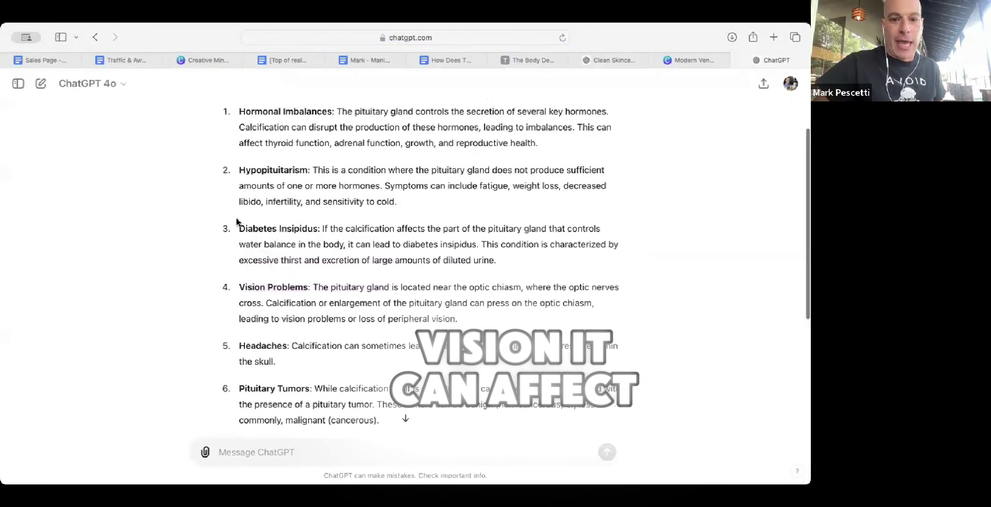
pyautogui.moveTo(239, 228); pyautogui.dragTo(330, 230)
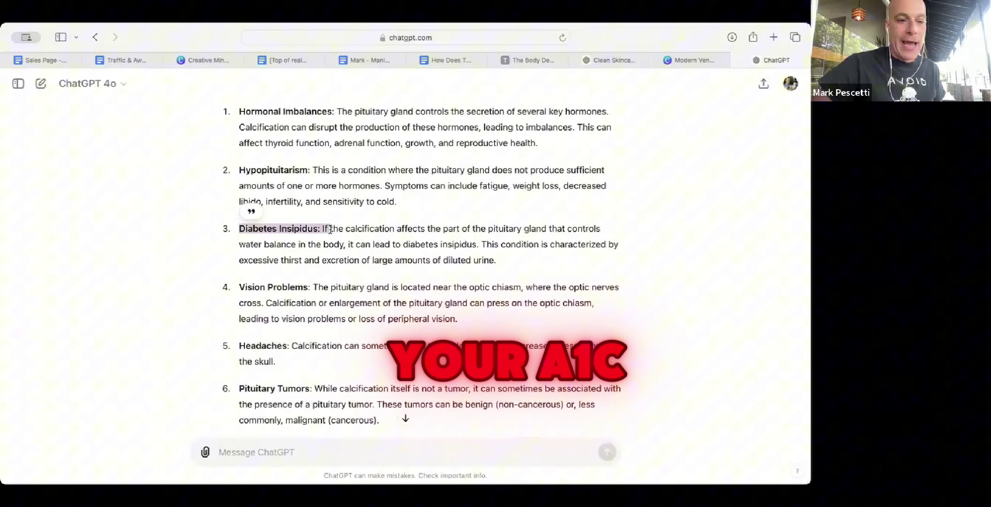
pyautogui.click(330, 229)
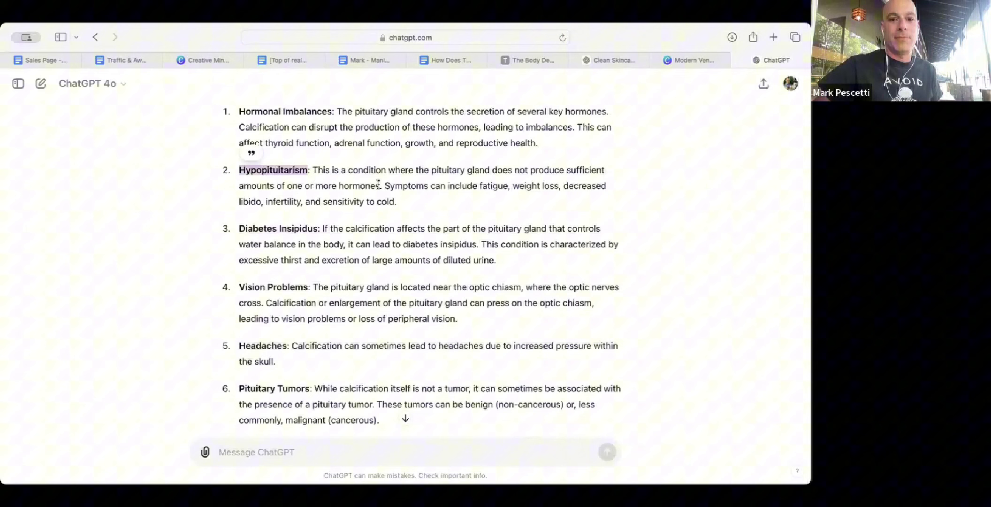
pyautogui.moveTo(526, 170); pyautogui.dragTo(374, 185)
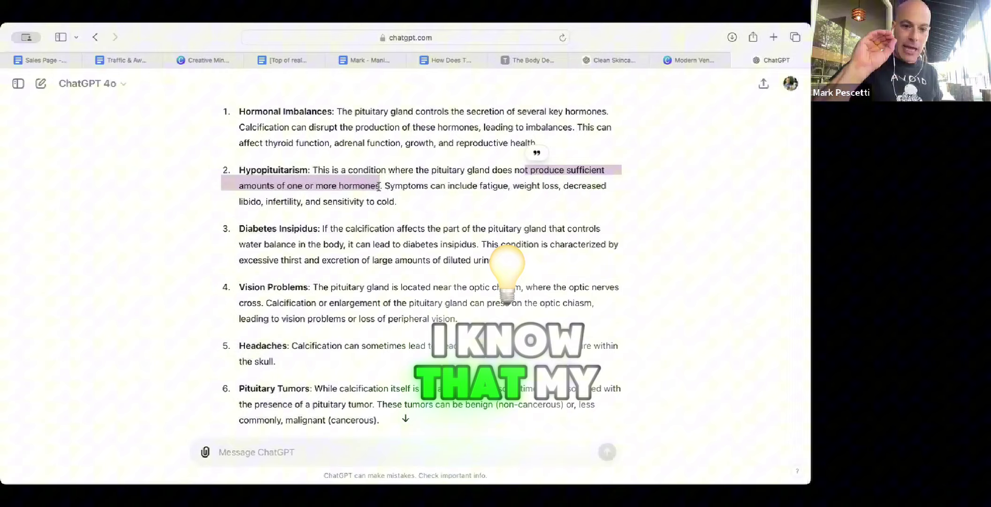
pyautogui.click(320, 170)
pyautogui.scroll(2, 320, 170)
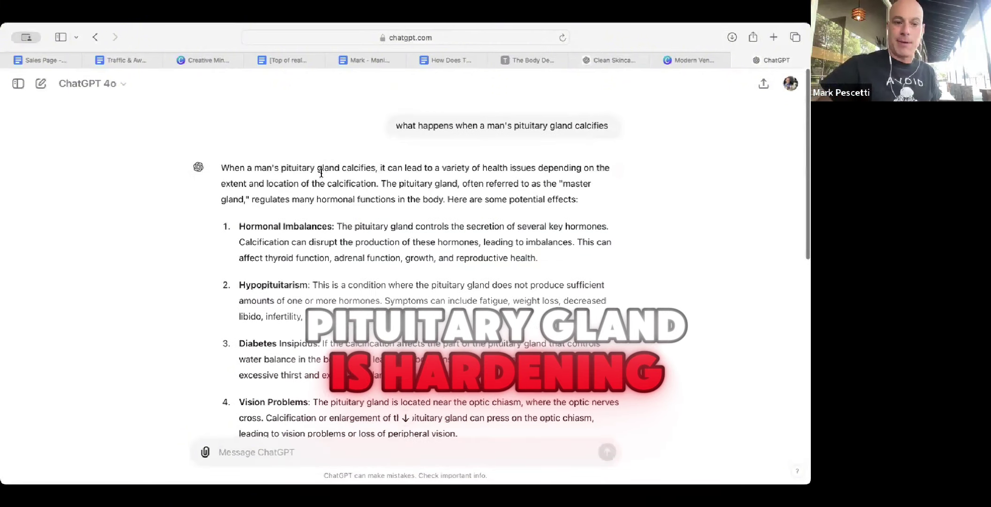
pyautogui.scroll(-1, 320, 172)
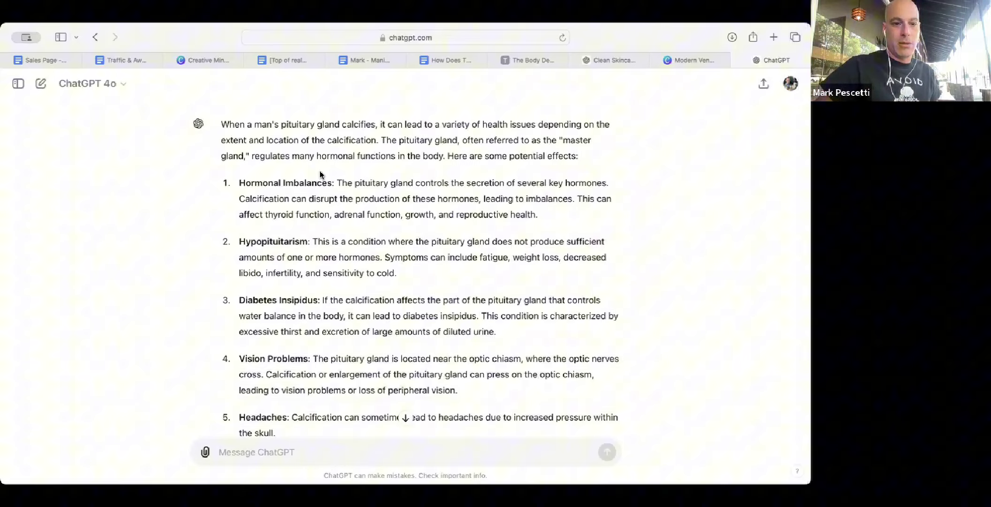
# - Return to the ED Offer VSL document and select its whole opening lead block
pyautogui.click(290, 63)
pyautogui.click(364, 62)
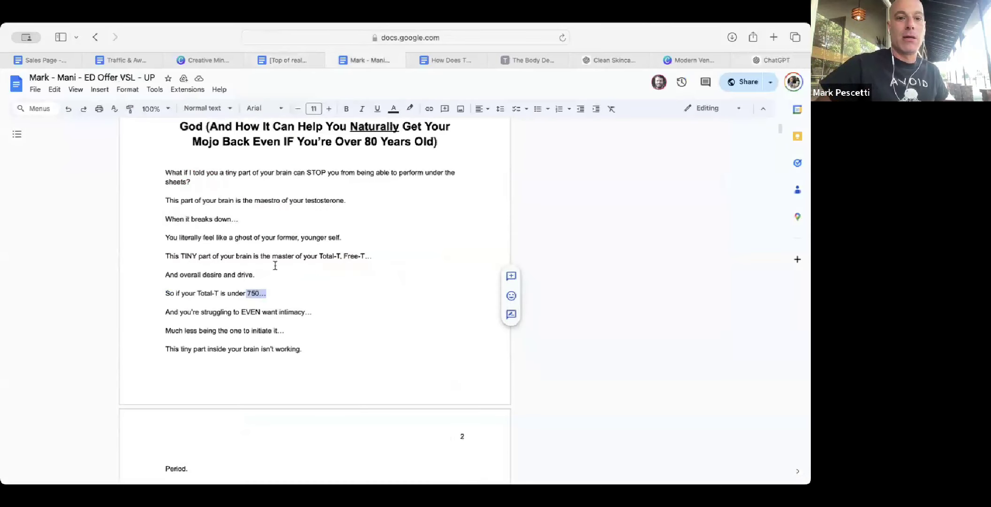
pyautogui.moveTo(186, 194); pyautogui.dragTo(323, 339)
pyautogui.click(323, 339)
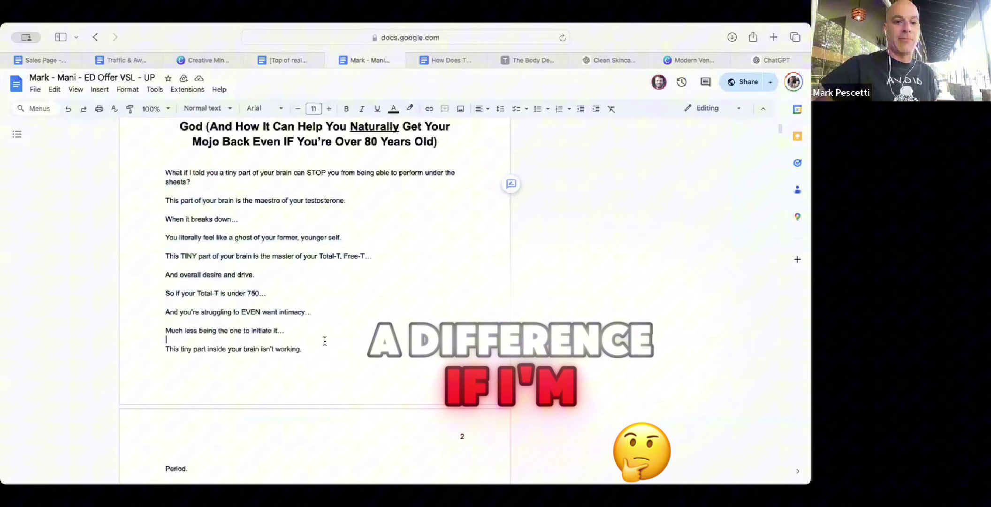
pyautogui.moveTo(165, 163); pyautogui.dragTo(374, 362)
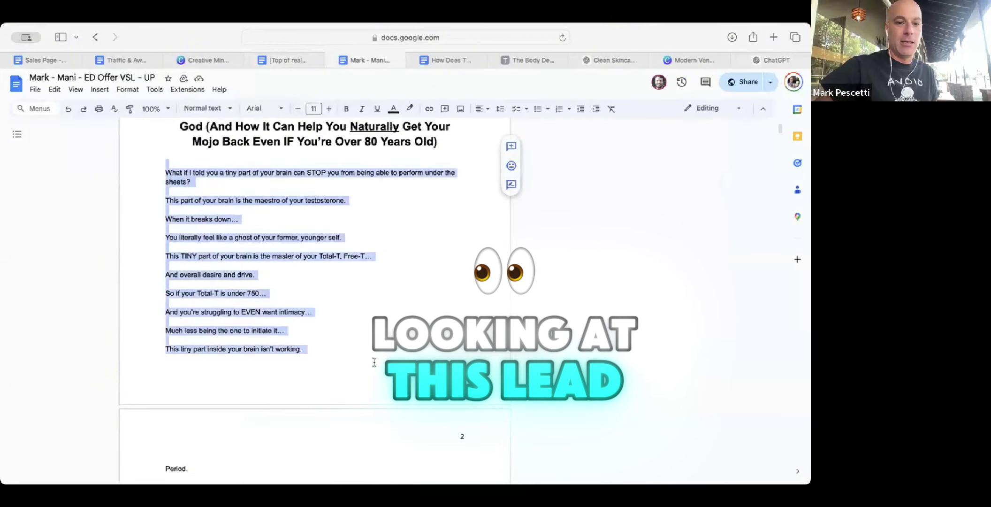
# - In the herb script, select the 'This is where', 'When' and andropause/male-menopause lines, then clear them
pyautogui.click(474, 61)
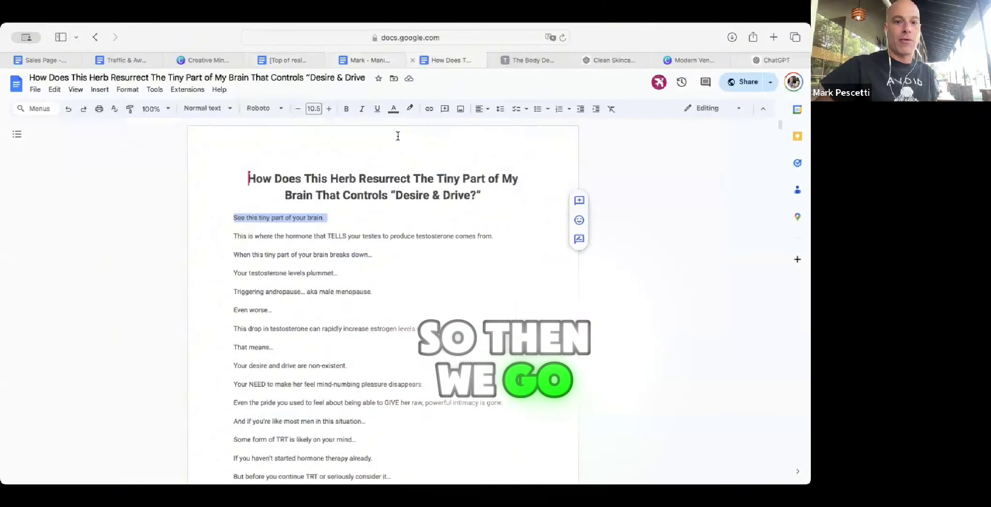
pyautogui.click(343, 223)
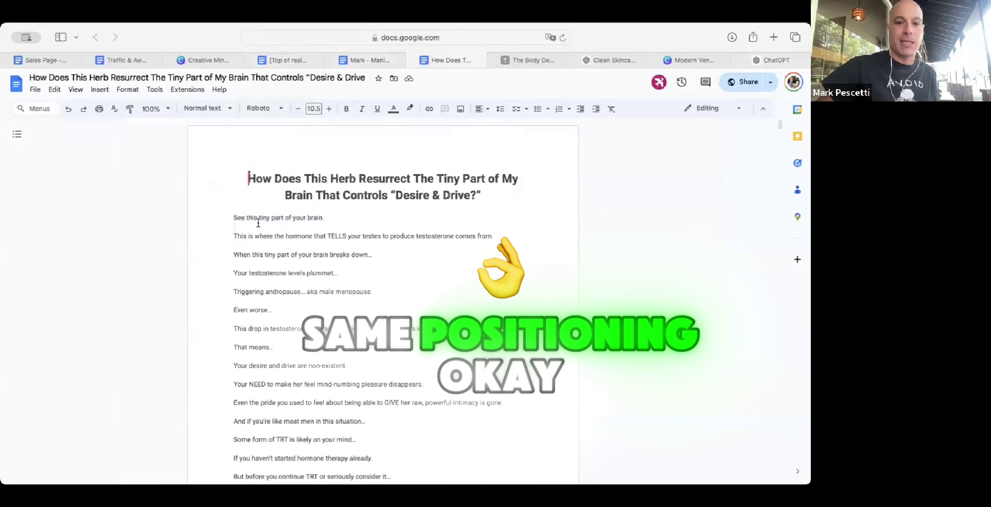
pyautogui.click(226, 235)
pyautogui.moveTo(226, 234); pyautogui.dragTo(424, 254)
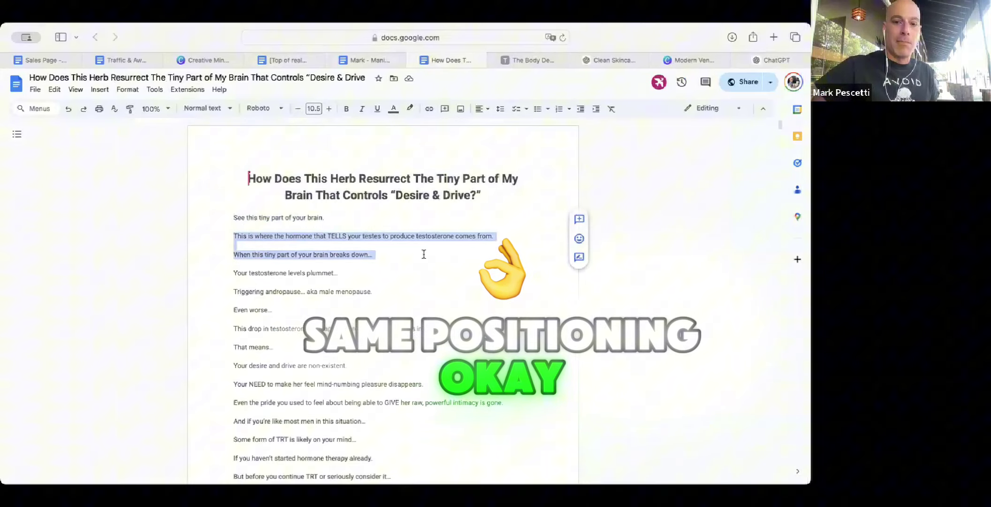
pyautogui.click(331, 273)
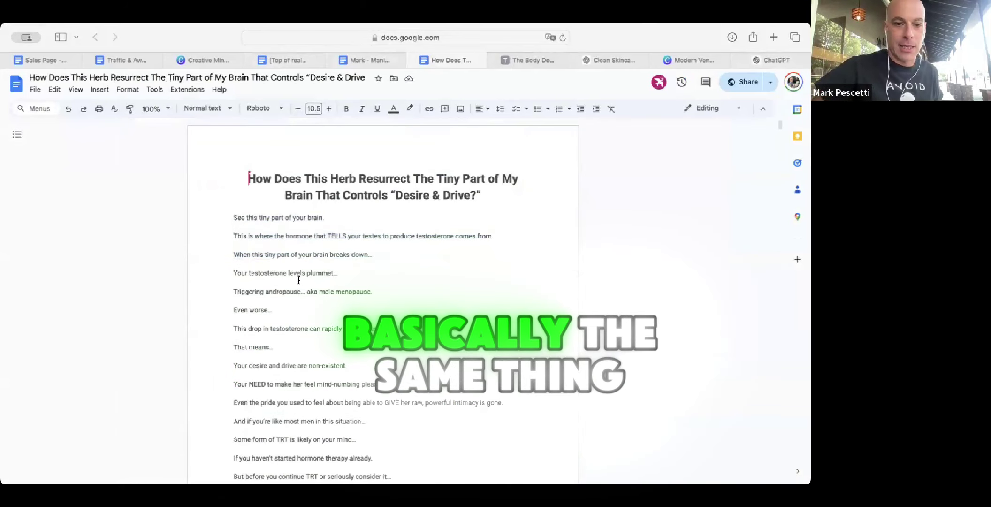
pyautogui.moveTo(430, 294); pyautogui.dragTo(195, 292)
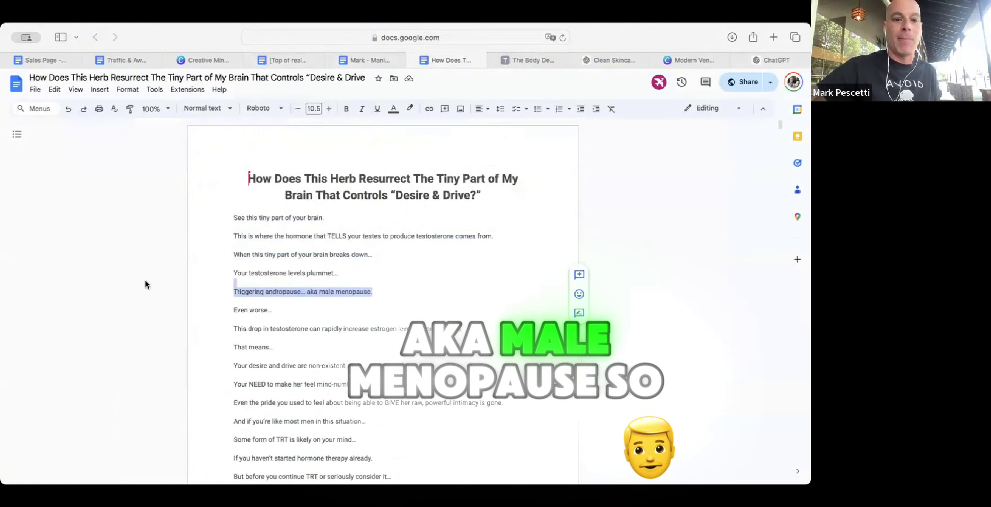
pyautogui.click(226, 283)
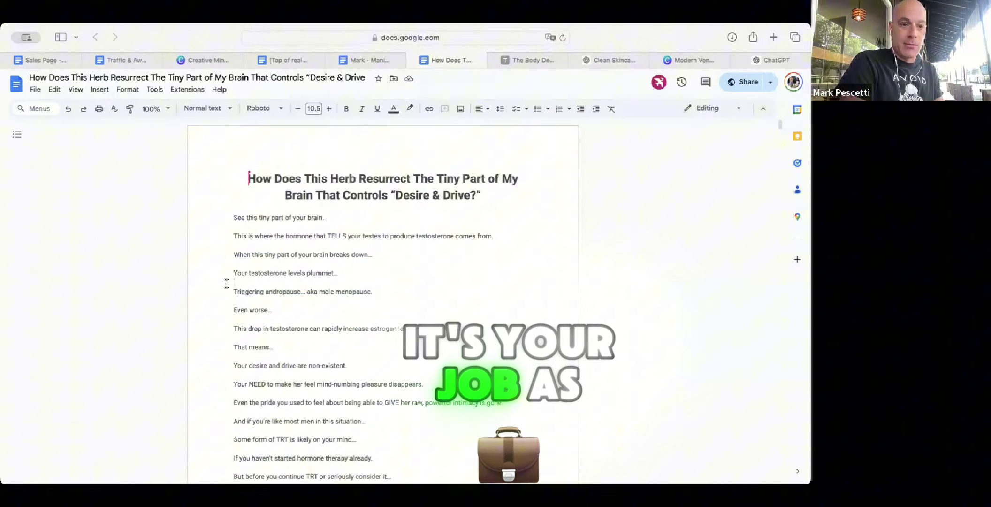
pyautogui.click(226, 284)
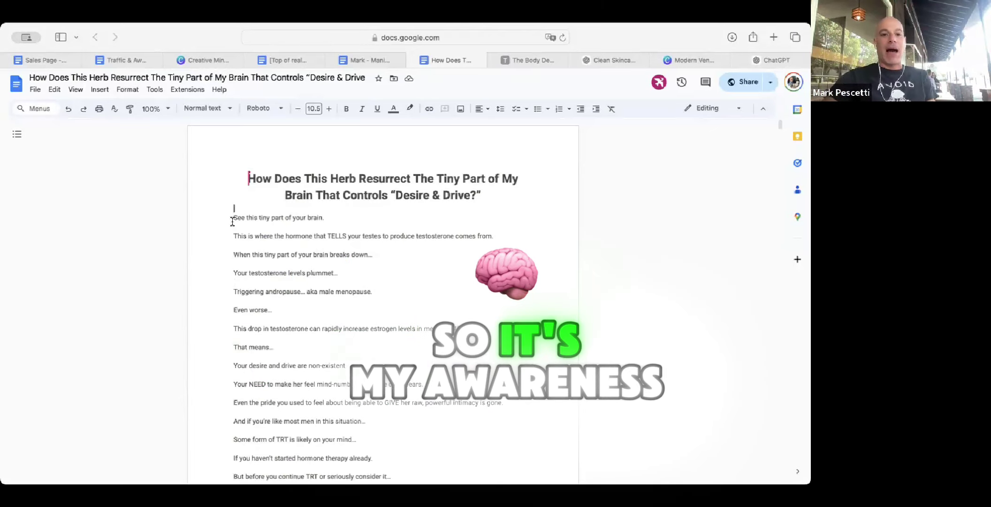
pyautogui.moveTo(231, 221); pyautogui.dragTo(329, 364)
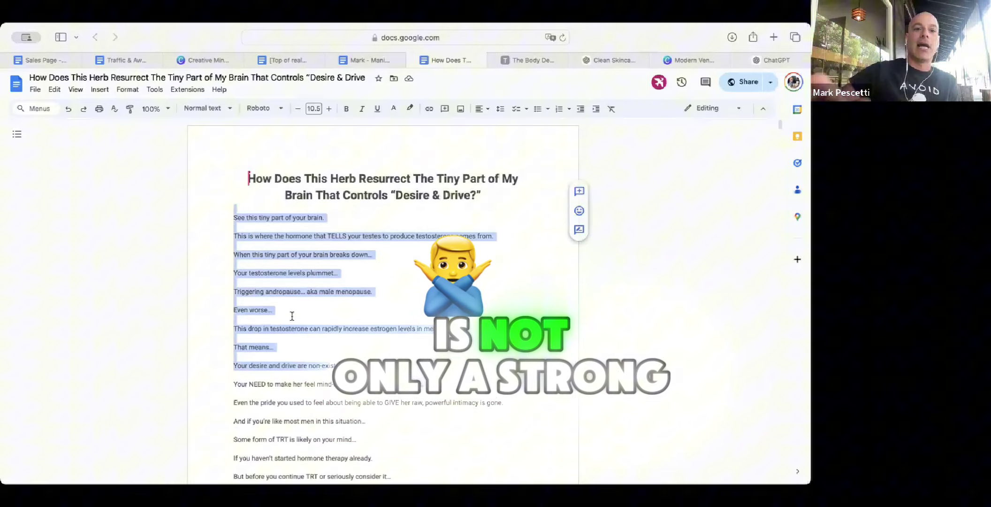
pyautogui.click(283, 314)
pyautogui.moveTo(234, 220)
pyautogui.mouseDown()
pyautogui.moveTo(321, 218)
pyautogui.moveTo(339, 458)
pyautogui.mouseUp()
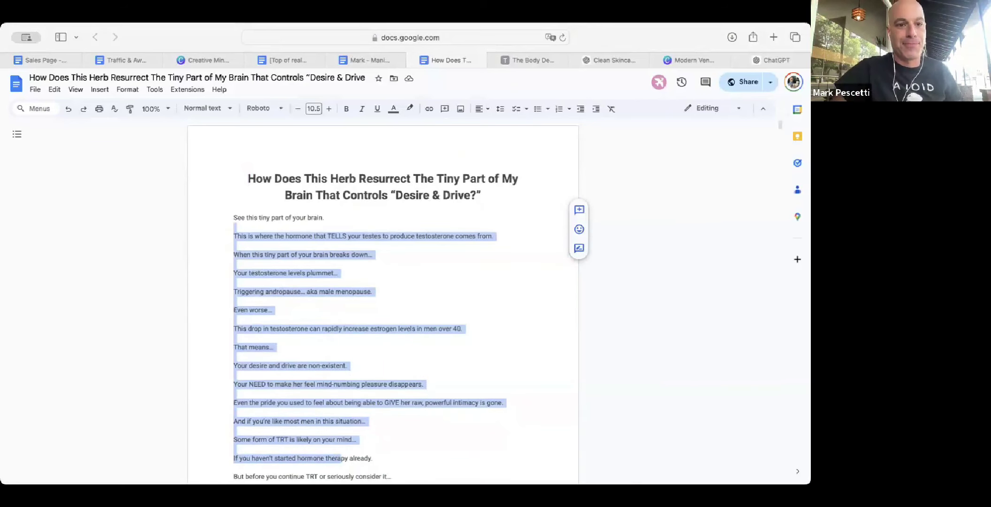
pyautogui.click(282, 285)
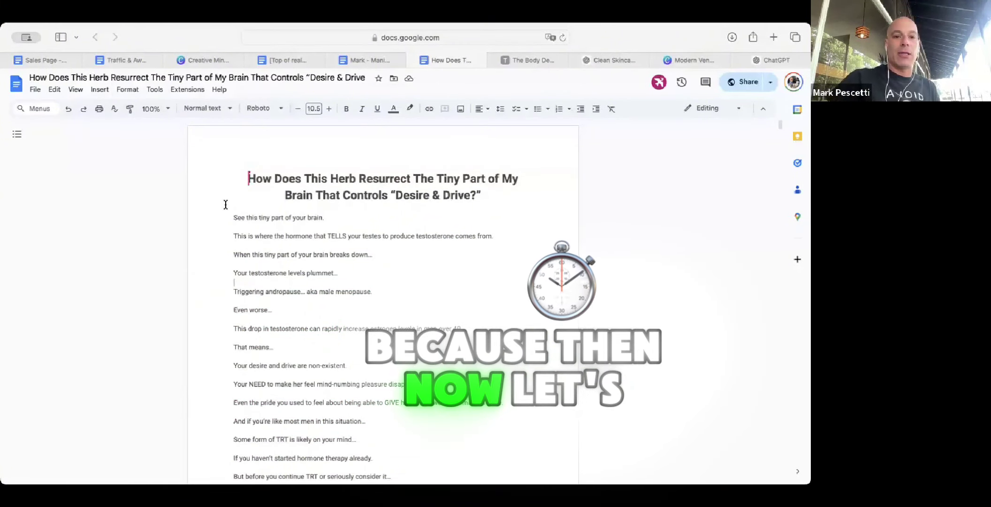
# - Mark 'See this tiny part of your brain.', the male-menopause line, then the newly pasted opening block
pyautogui.moveTo(227, 217); pyautogui.dragTo(422, 220)
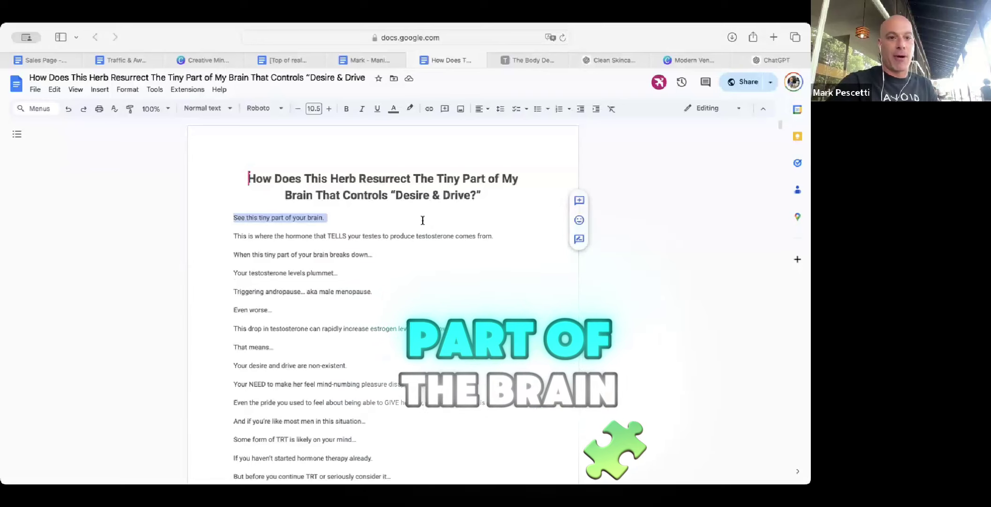
pyautogui.click(231, 273)
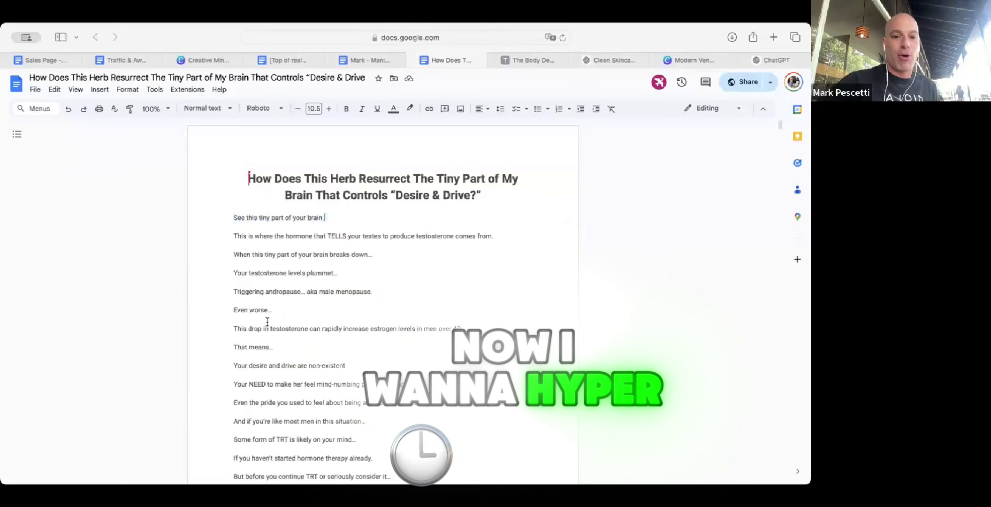
pyautogui.moveTo(232, 291); pyautogui.dragTo(374, 291)
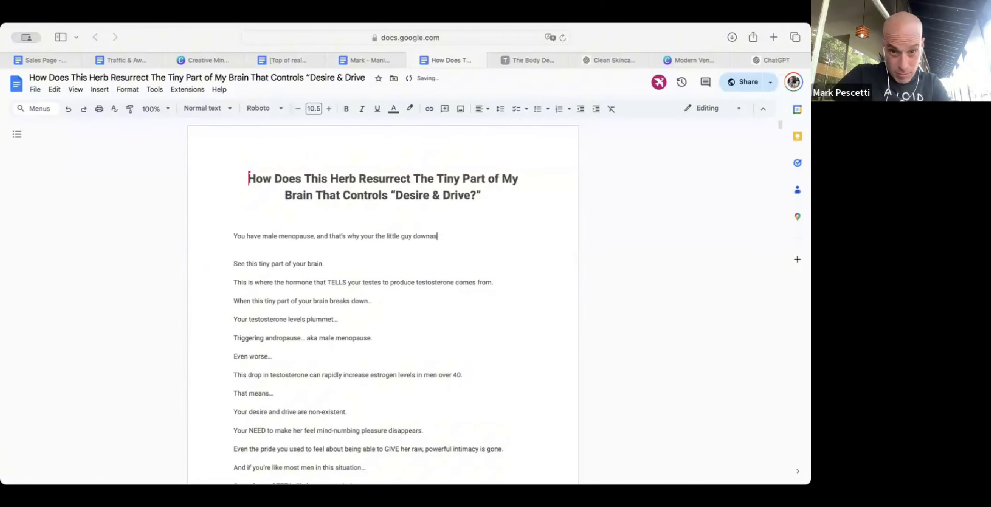
pyautogui.write("stairs is officially retired. Oh, you're not done WANTING intim")
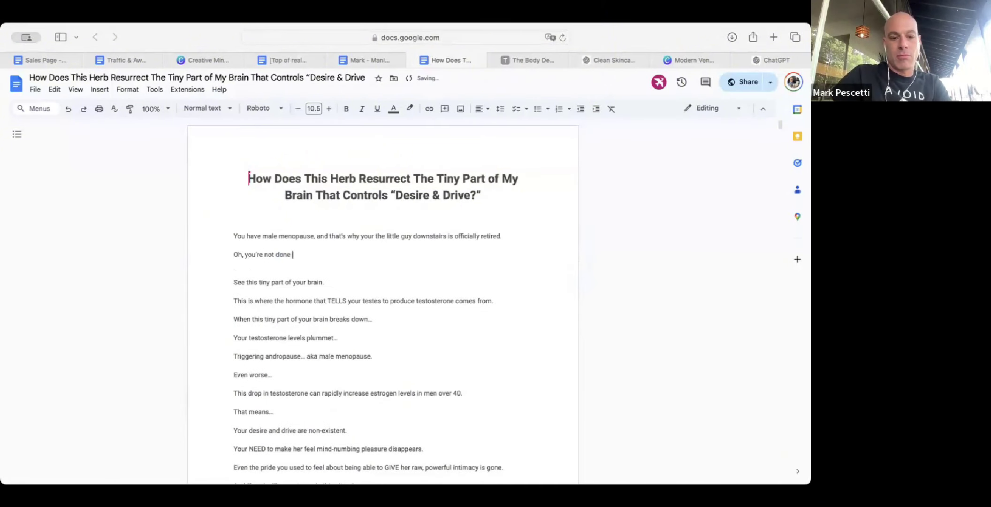
pyautogui.write("acy with your partner? Great. 'Cause you don't need to be. In fact, your MANopause is damaging the tiny part, deep inside of your brain, that controls your drive, desire and ABILITY to perform under the sheets.")
pyautogui.moveTo(376, 319); pyautogui.dragTo(234, 236)
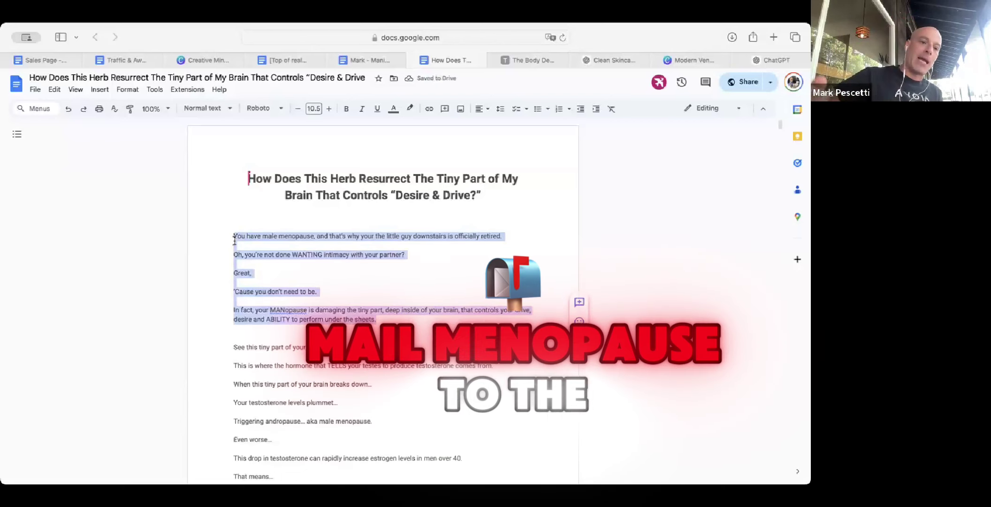
# - Highlight the new male-menopause opening, from 'Great,' down to 'under the sheets.'
pyautogui.click(214, 236)
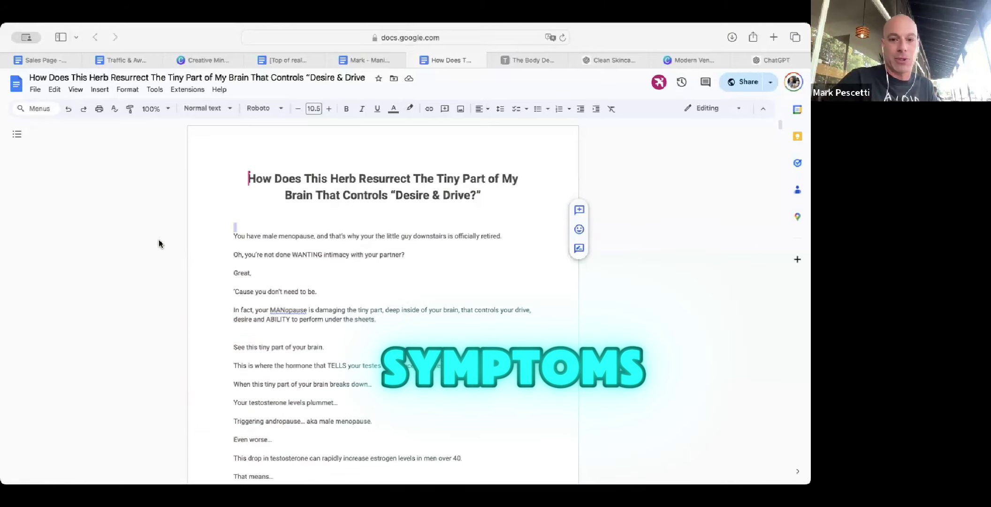
pyautogui.click(265, 234)
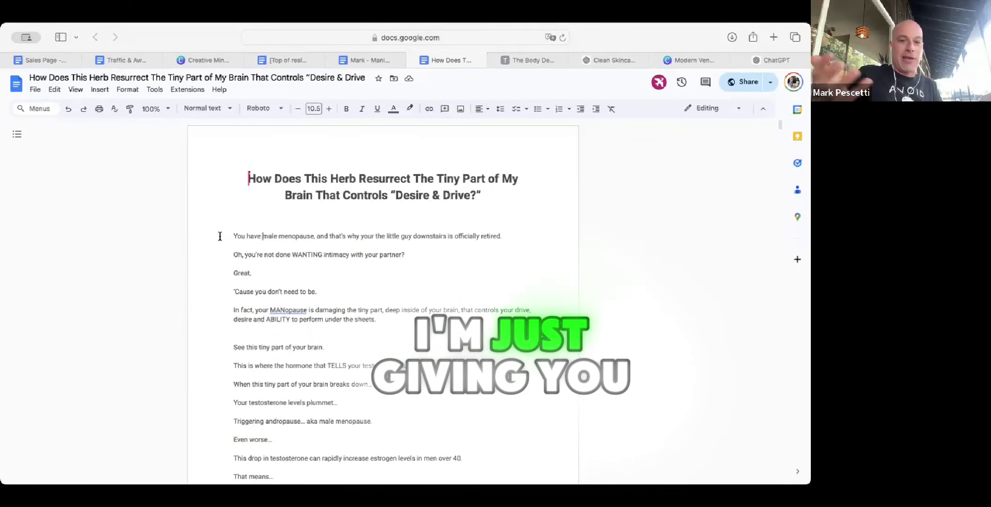
pyautogui.moveTo(221, 237); pyautogui.dragTo(425, 325)
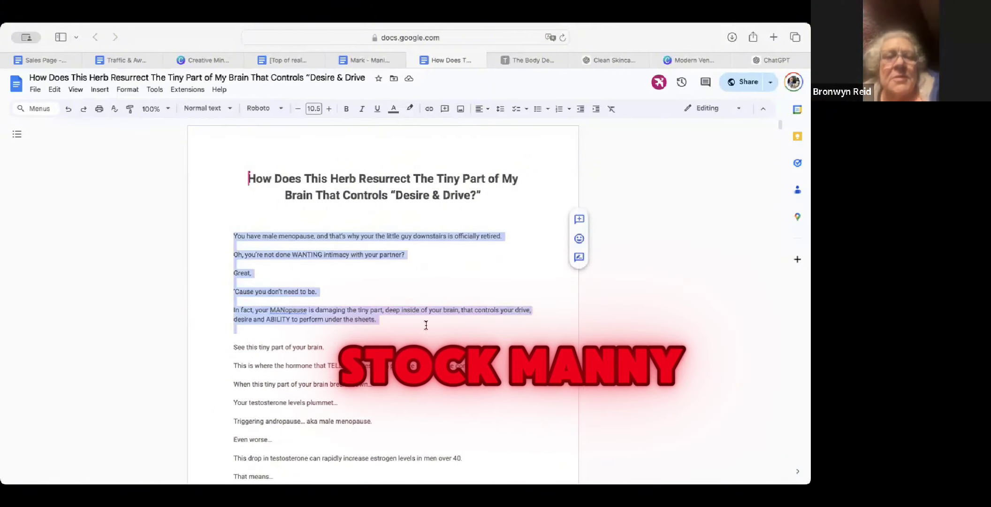
pyautogui.moveTo(425, 325)
pyautogui.mouseDown()
pyautogui.moveTo(224, 262)
pyautogui.moveTo(187, 234)
pyautogui.mouseUp()
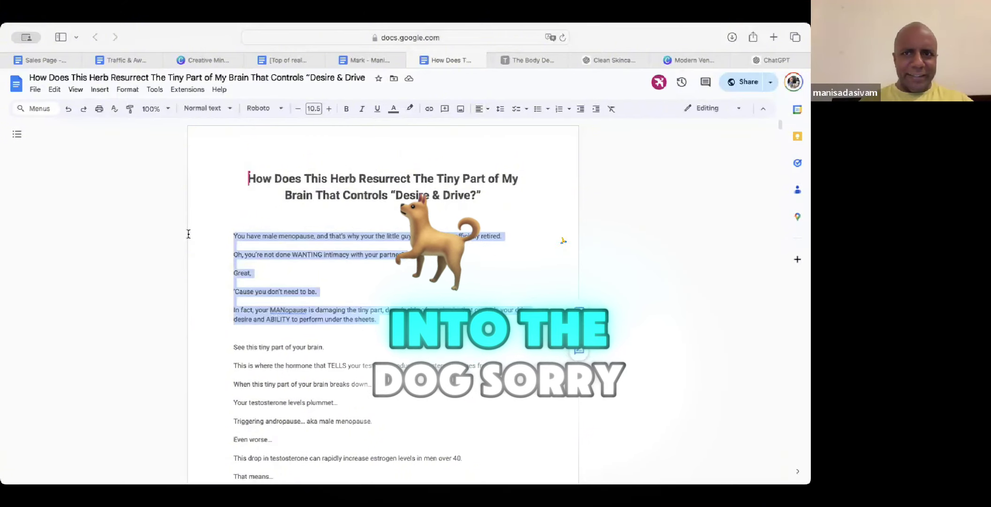
# - Through File > Share, give 'Anyone with the link' Commenter access
pyautogui.click(35, 89)
pyautogui.click(214, 163)
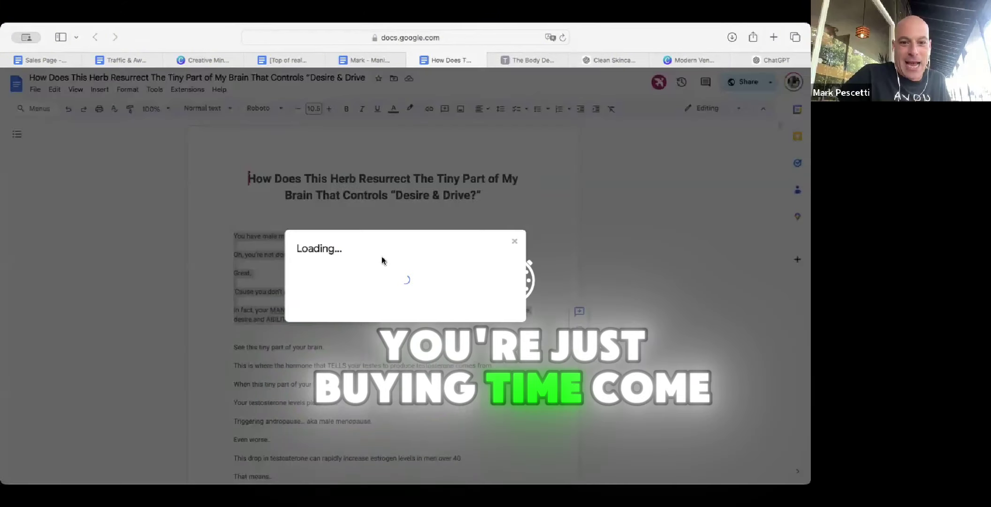
pyautogui.click(495, 325)
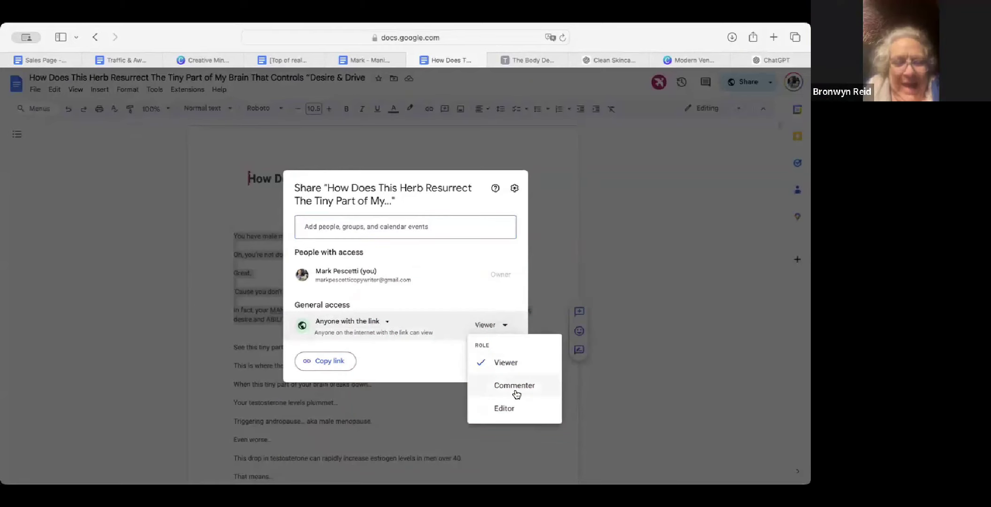
pyautogui.click(500, 397)
pyautogui.click(496, 361)
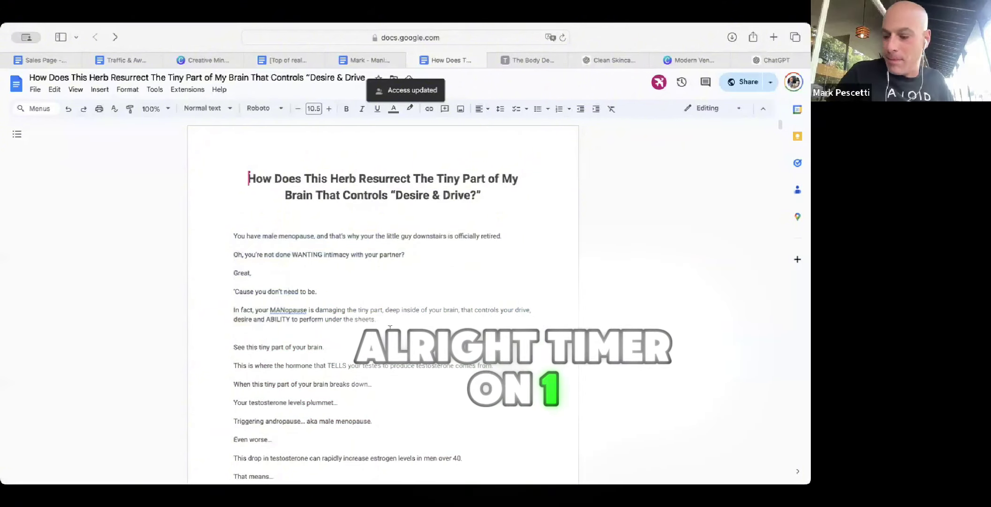
# - Add blank lines after 'under the sheets.' before 'See this tiny part of your brain.'
pyautogui.moveTo(377, 319); pyautogui.dragTo(170, 220)
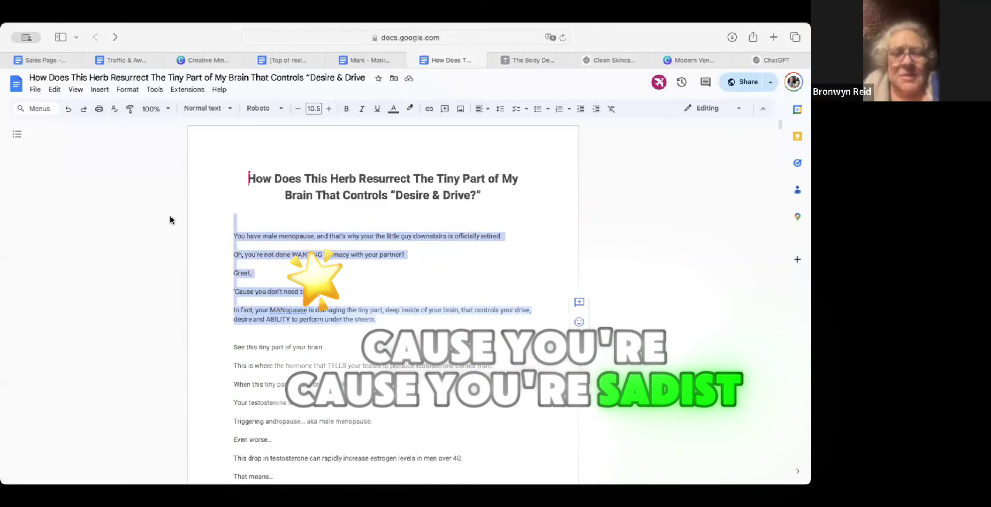
pyautogui.click(171, 220)
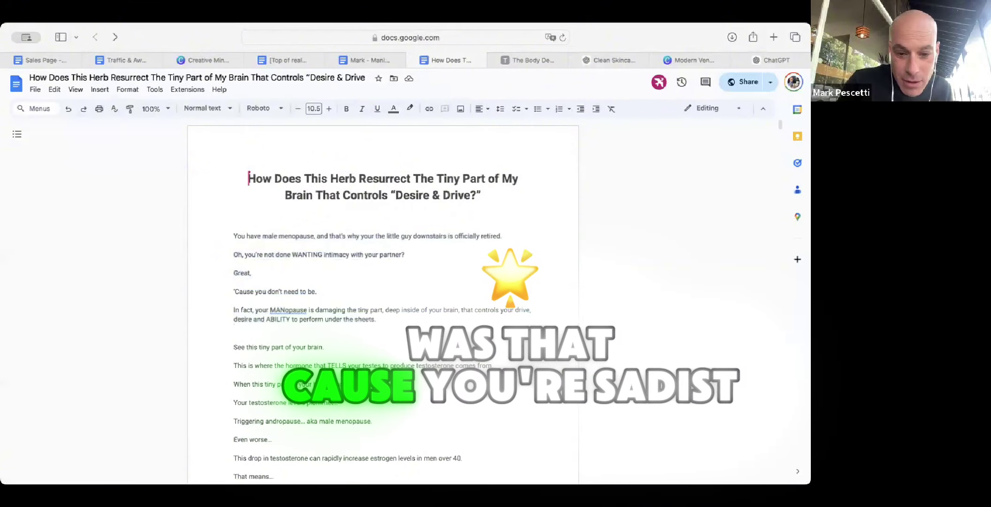
pyautogui.press('Return')
pyautogui.press('Return')
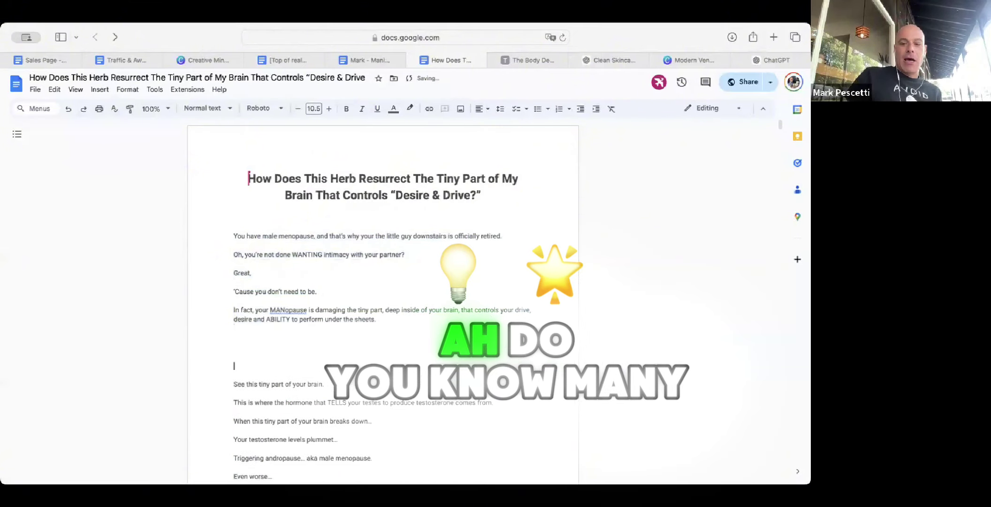